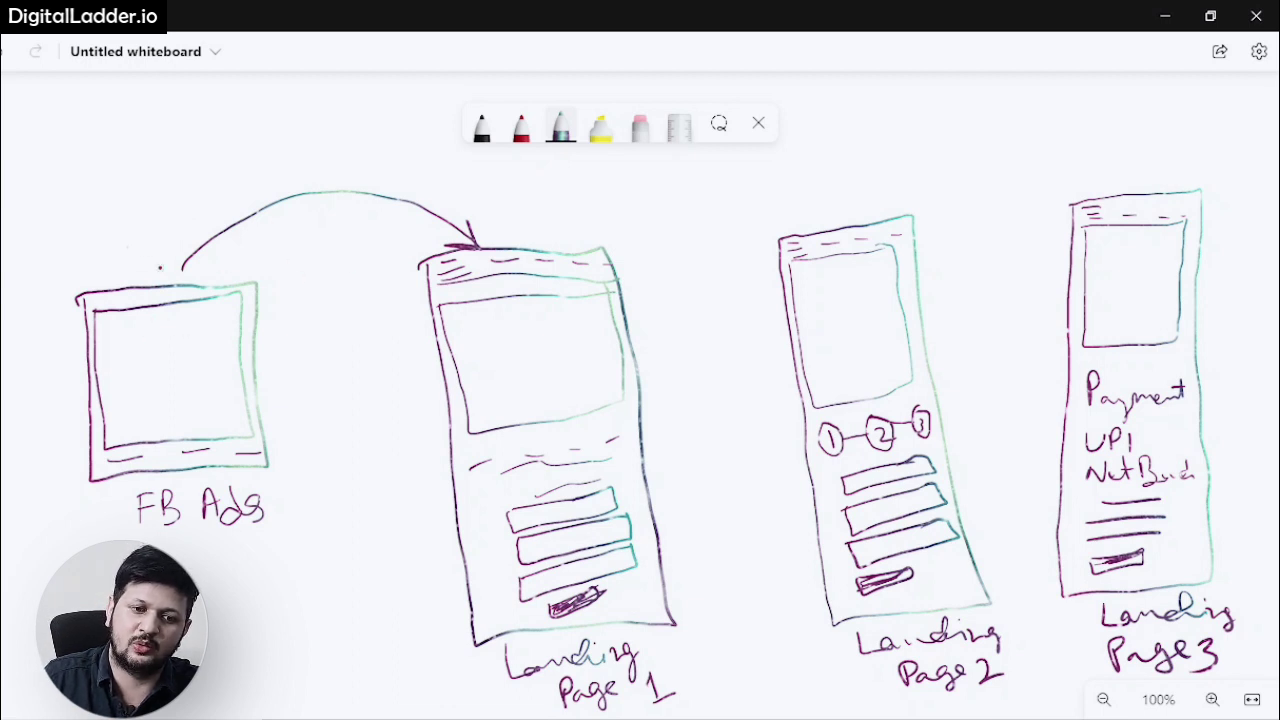
- Tick FB Ads and Landing Page 1, undo both ticks, then redraw them
mouse_move(106, 255)
mouse_down()
mouse_move(116, 278)
mouse_move(137, 246)
mouse_up()
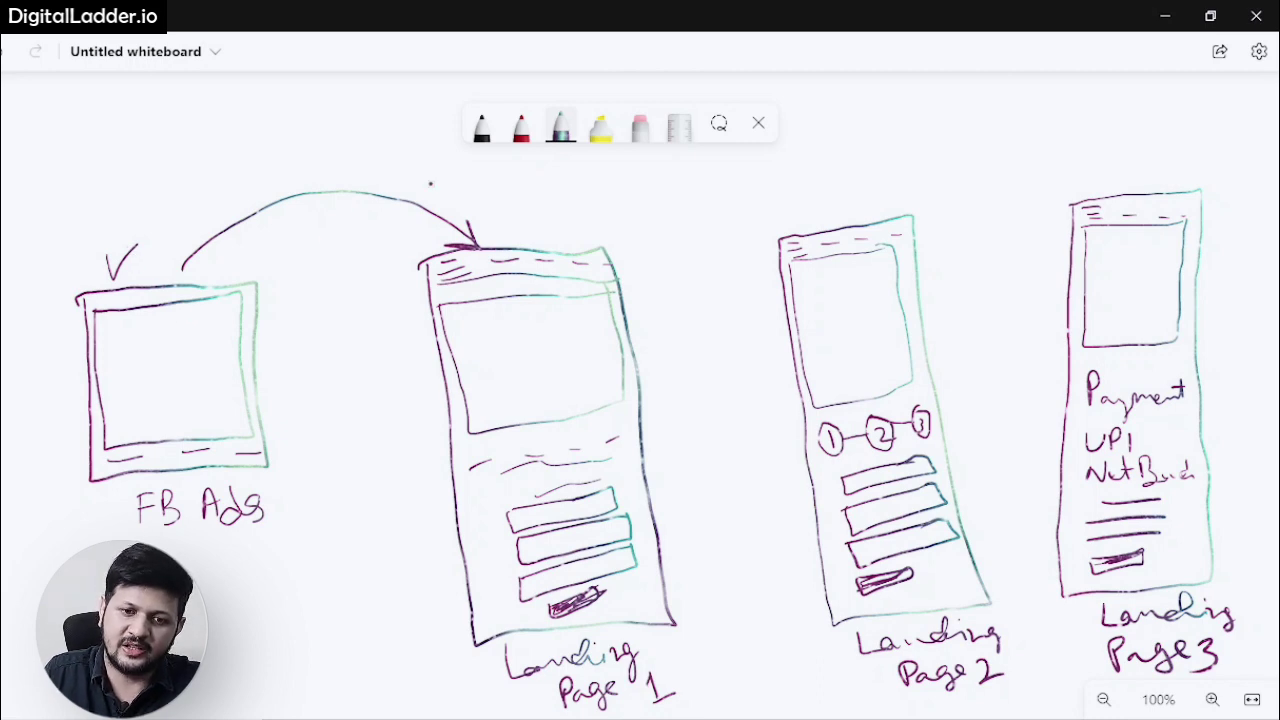
drag(521, 218, 583, 185)
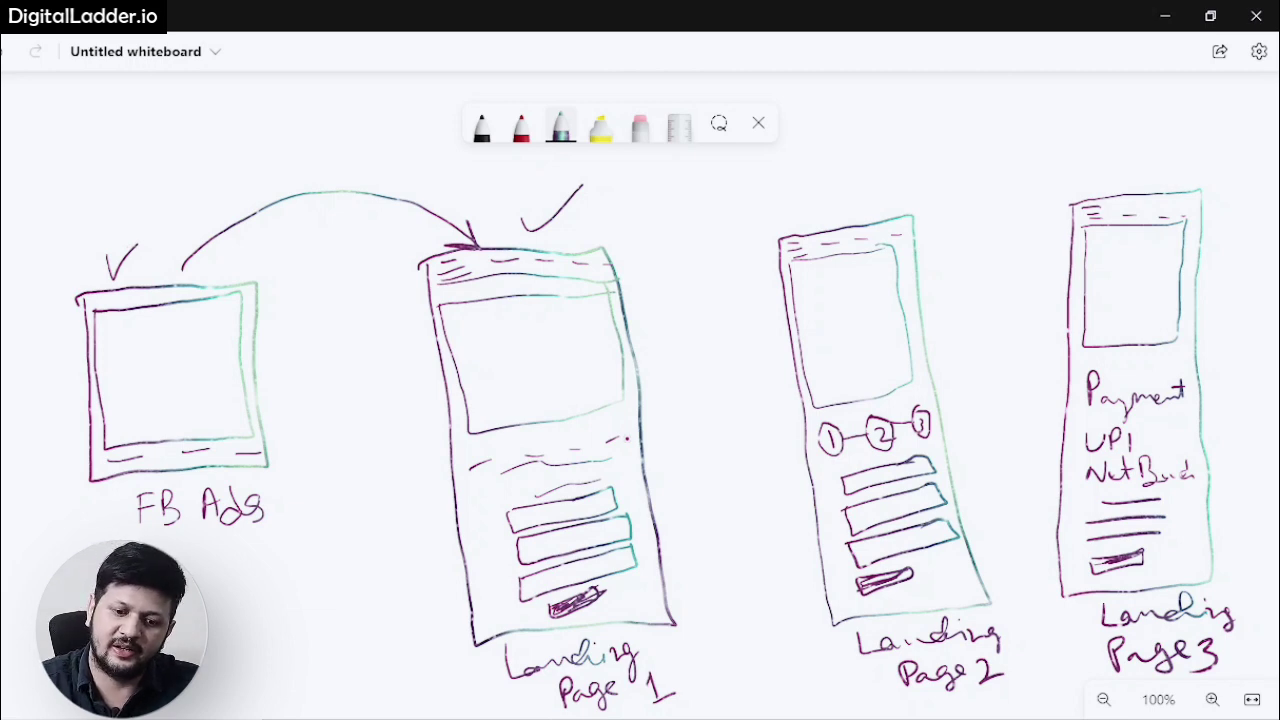
click(4, 54)
click(4, 54)
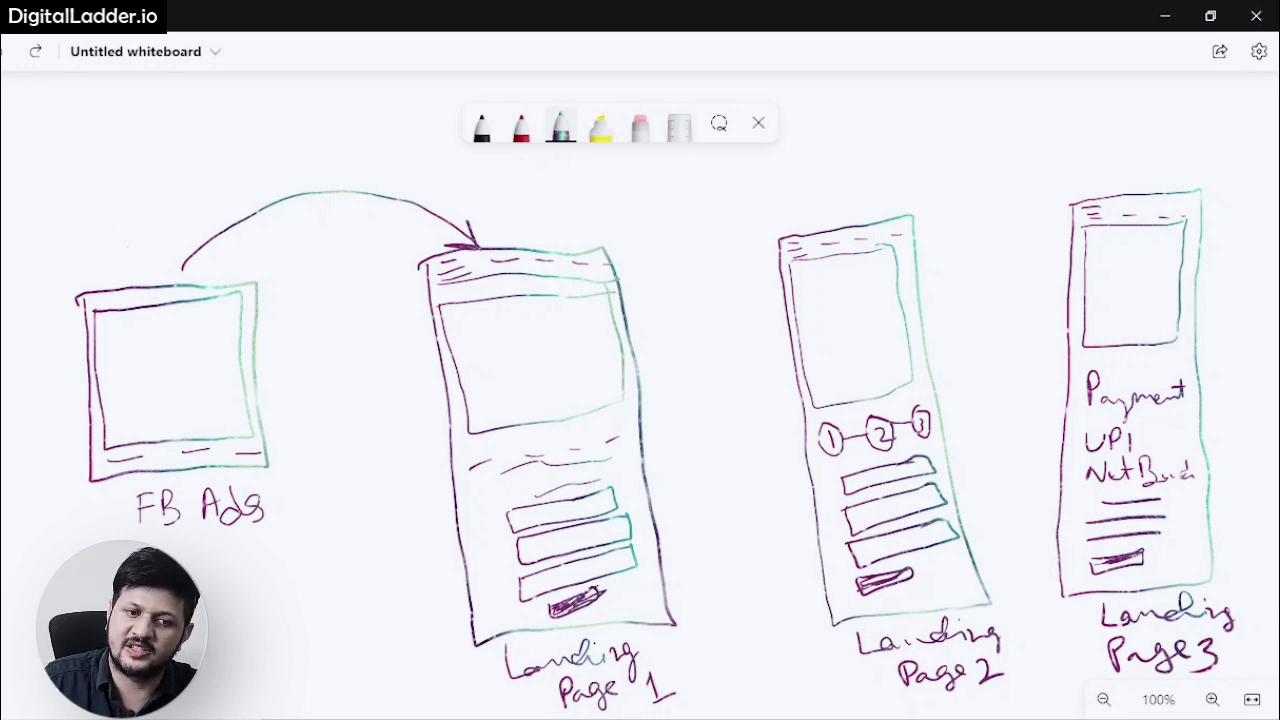
drag(107, 232, 197, 163)
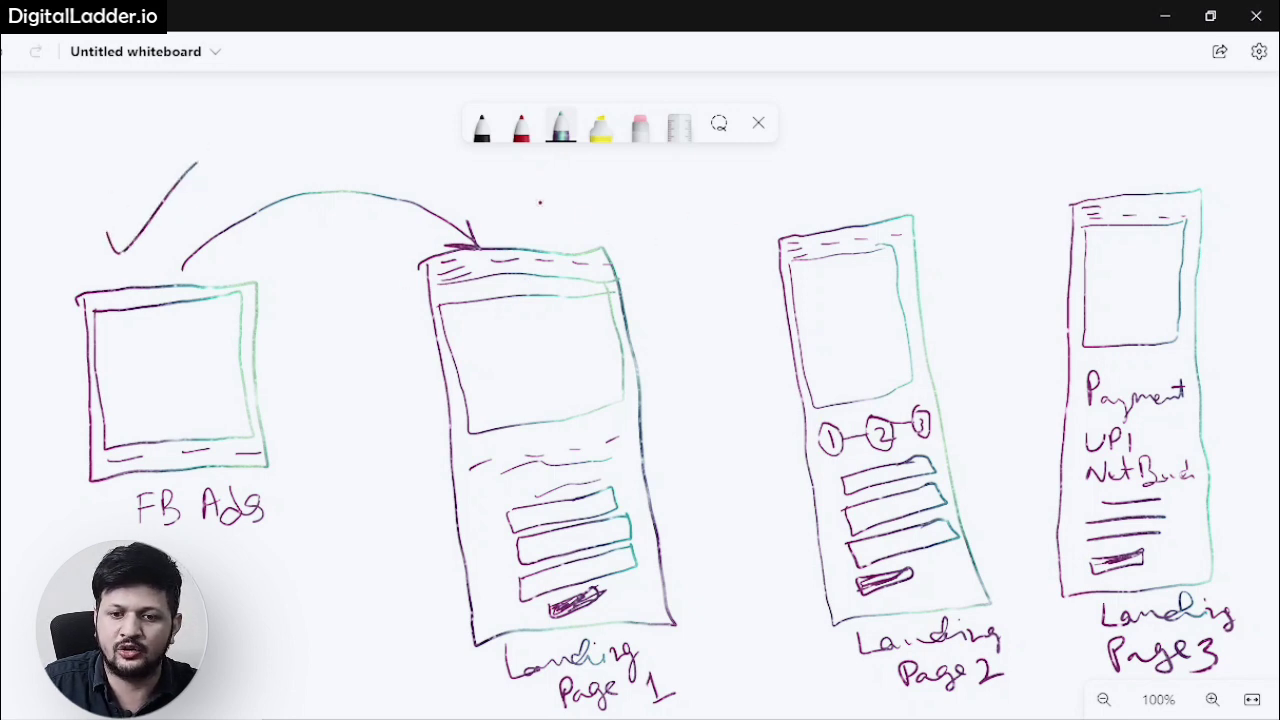
drag(541, 201, 640, 161)
- Sketch three short lines beside Landing Page 1 and a looping arrow after it
drag(634, 488, 690, 467)
drag(652, 512, 692, 499)
drag(636, 545, 696, 527)
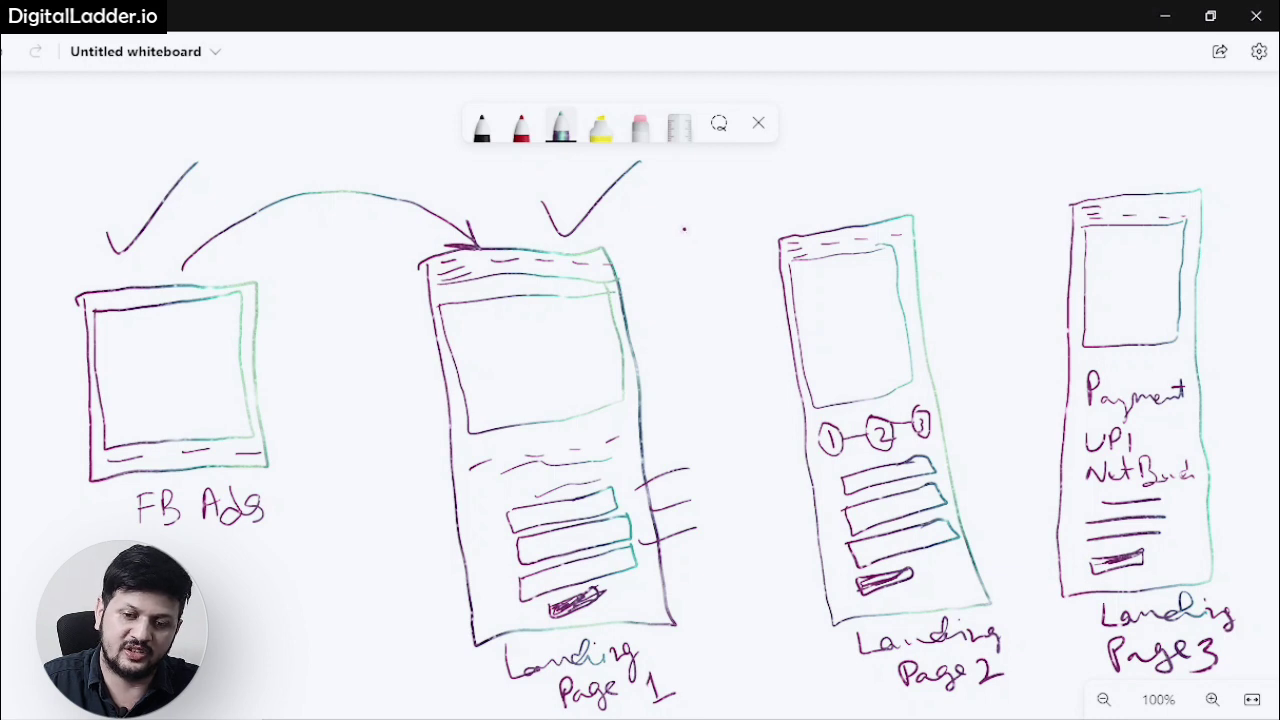
mouse_move(698, 236)
mouse_down()
mouse_move(690, 296)
mouse_move(680, 192)
mouse_move(708, 212)
mouse_move(684, 218)
mouse_up()
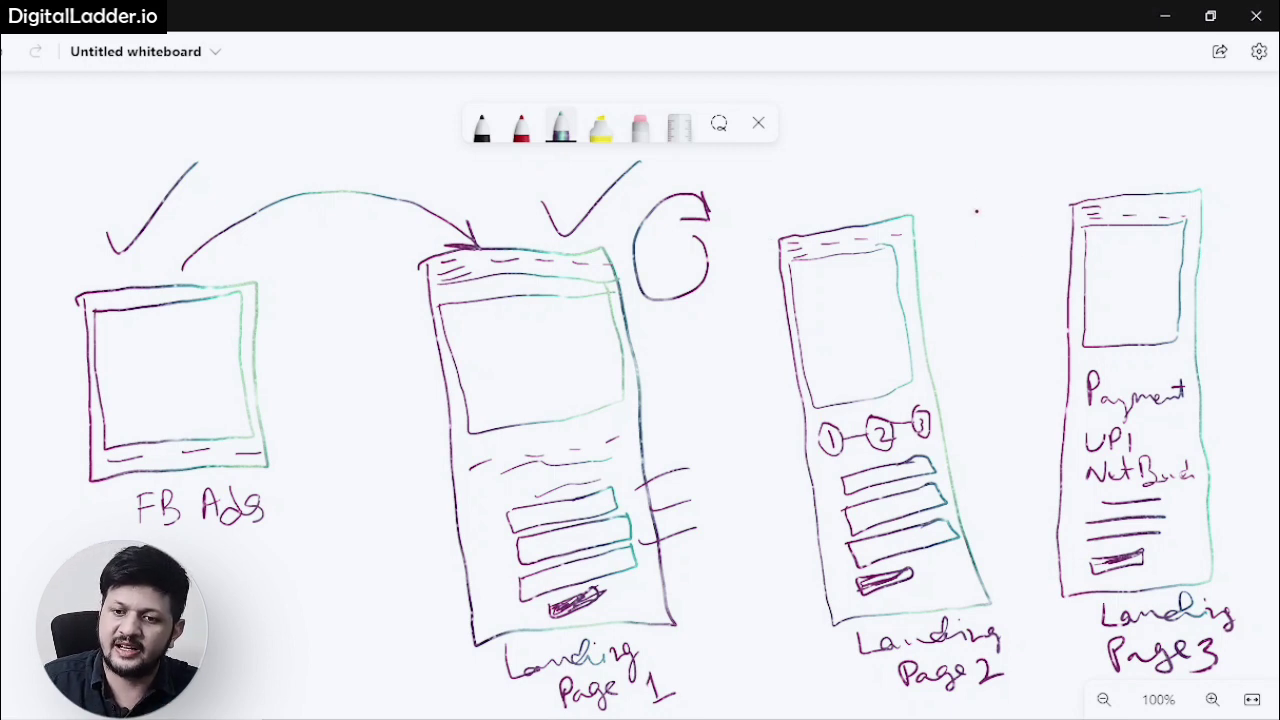
- Draw a loop arrow above Landing Page 2 and extra ticks over Landing Pages 1, 2 and 3
mouse_move(986, 178)
mouse_down()
mouse_move(946, 205)
mouse_move(1000, 143)
mouse_move(1008, 162)
mouse_up()
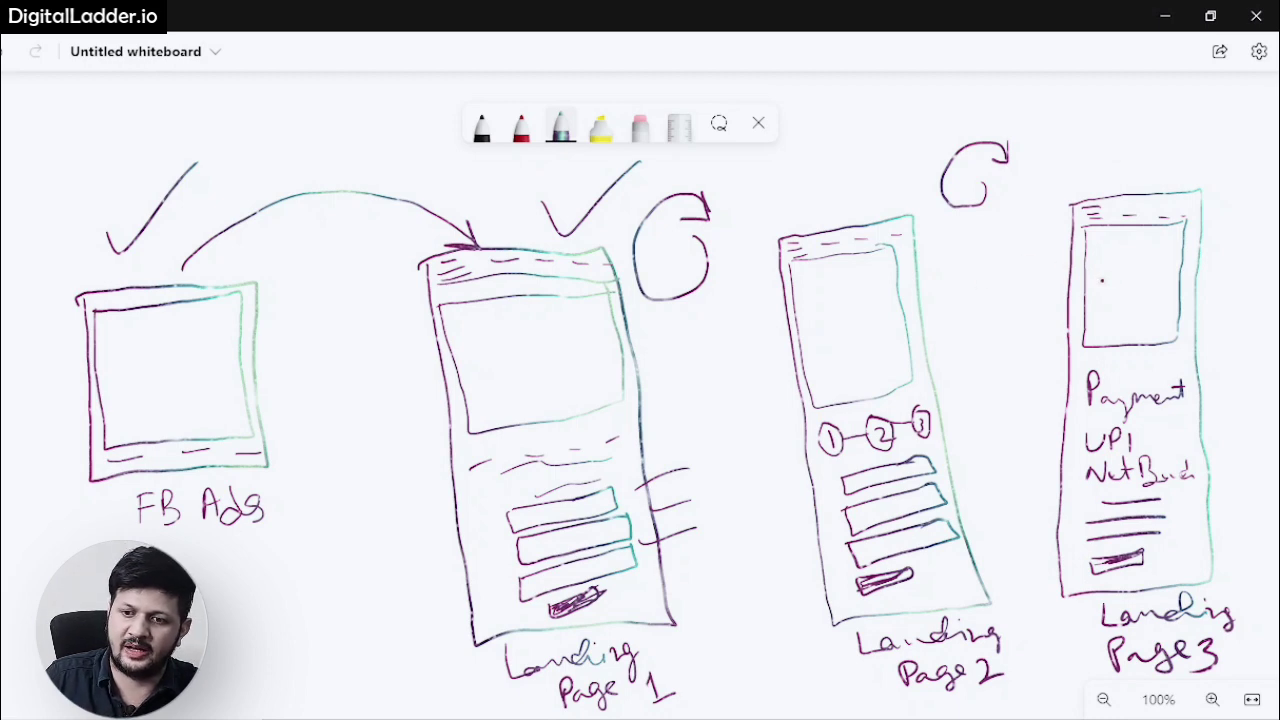
drag(1090, 155, 1185, 124)
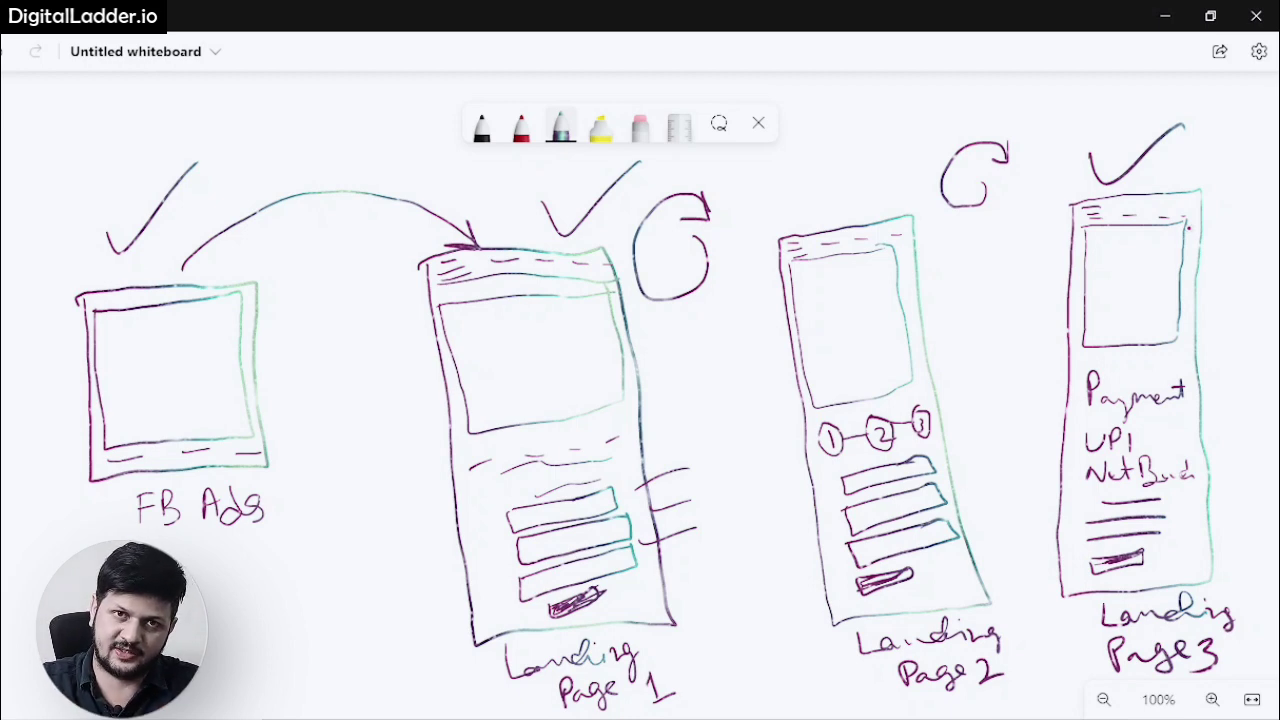
drag(505, 208, 564, 184)
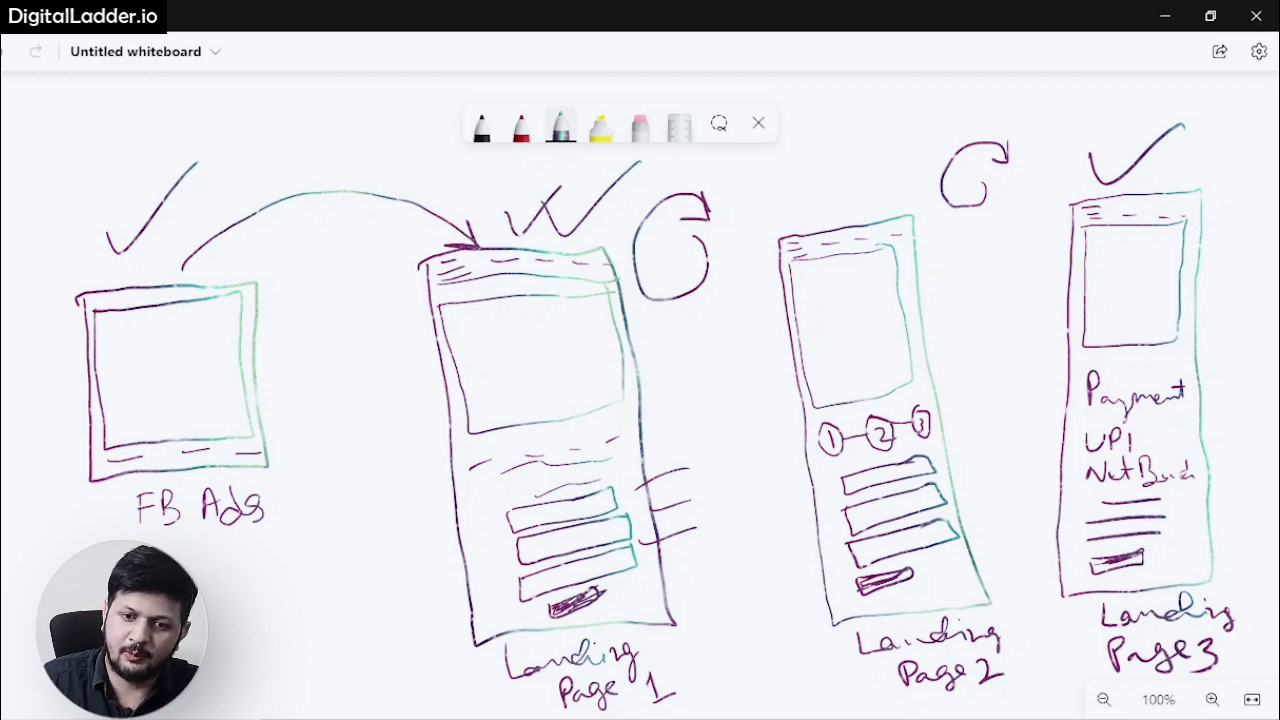
mouse_move(744, 189)
mouse_down()
mouse_move(768, 195)
mouse_move(796, 168)
mouse_up()
drag(825, 174, 876, 147)
drag(888, 152, 950, 130)
drag(1095, 128, 1156, 98)
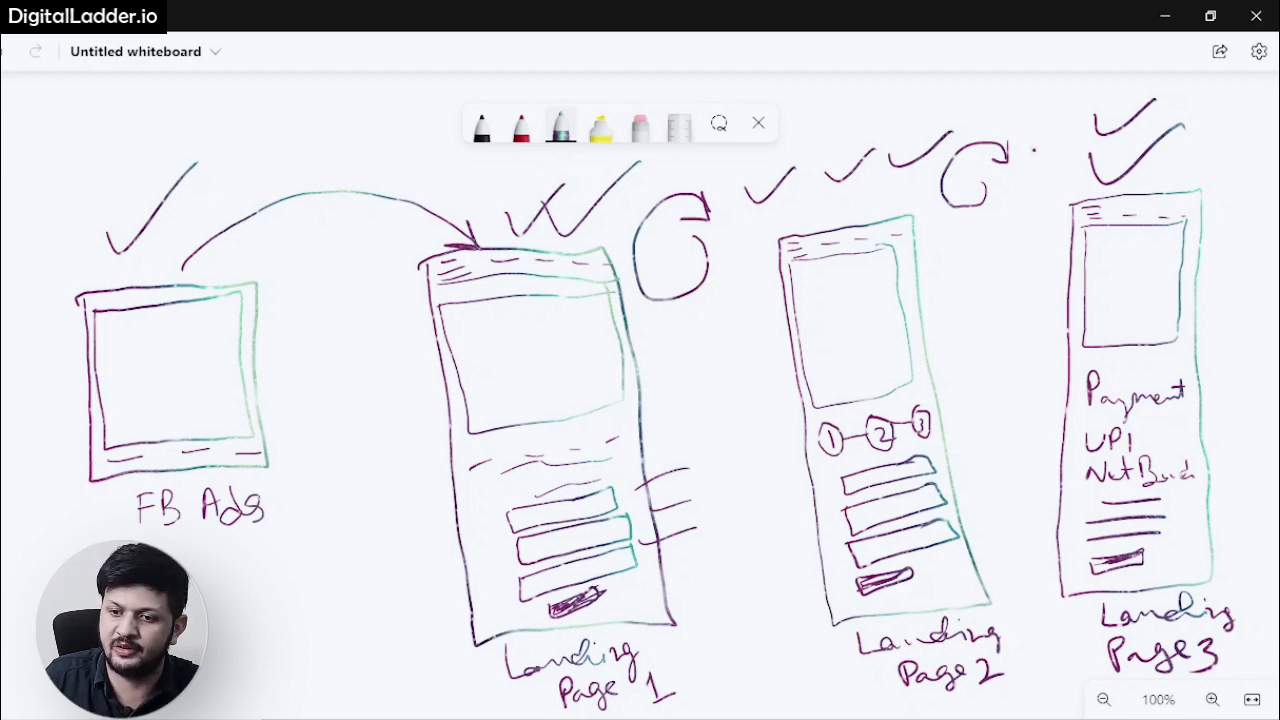
- Draw one more check mark left of the existing Landing Page 3 ticks
drag(1044, 164, 1122, 140)
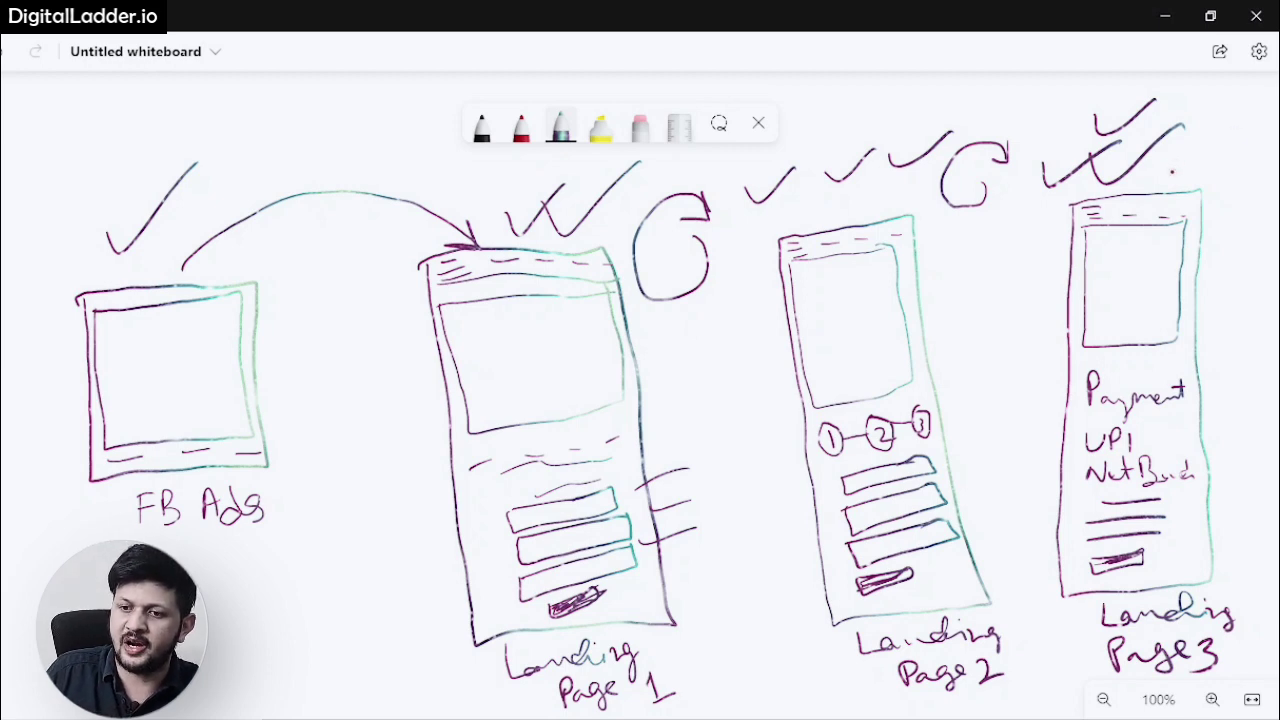
- Handwrite a letter P above the top-right of Landing Page 3
mouse_move(1208, 128)
mouse_down()
mouse_move(1206, 170)
mouse_move(1208, 144)
mouse_up()
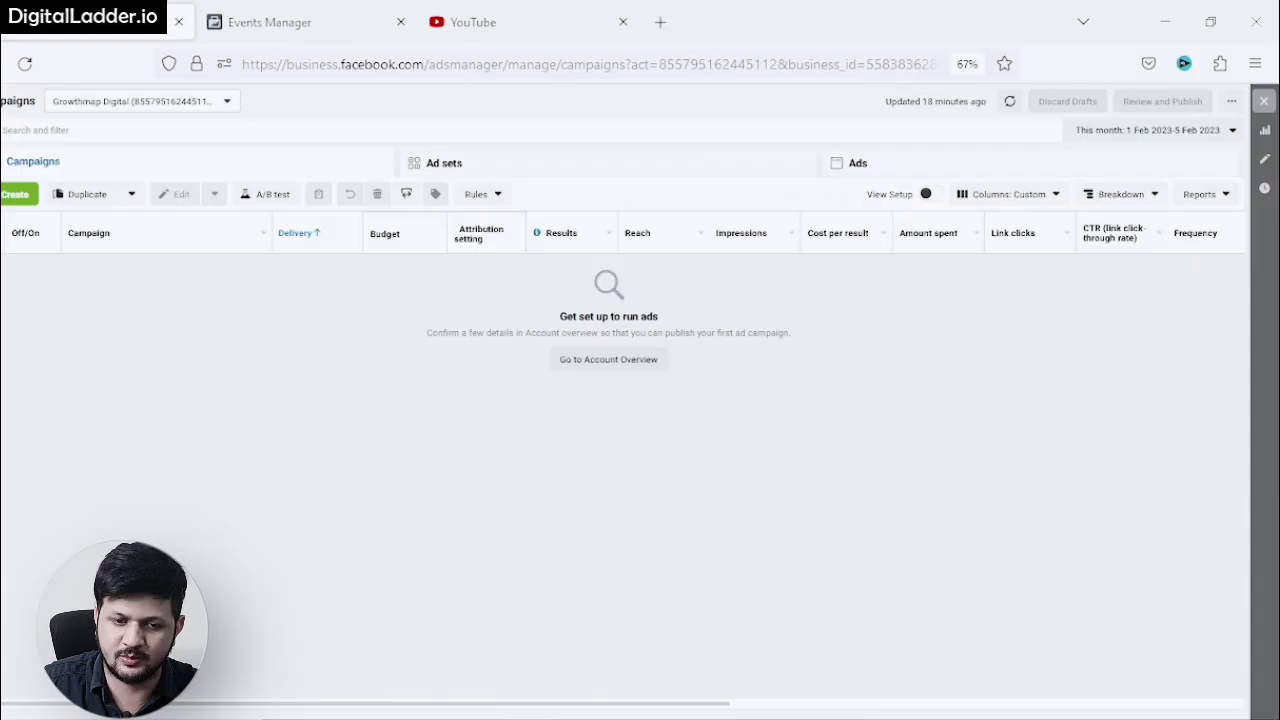
- Go from Ads Manager's All tools menu to the Events Manager overview
click(523, 716)
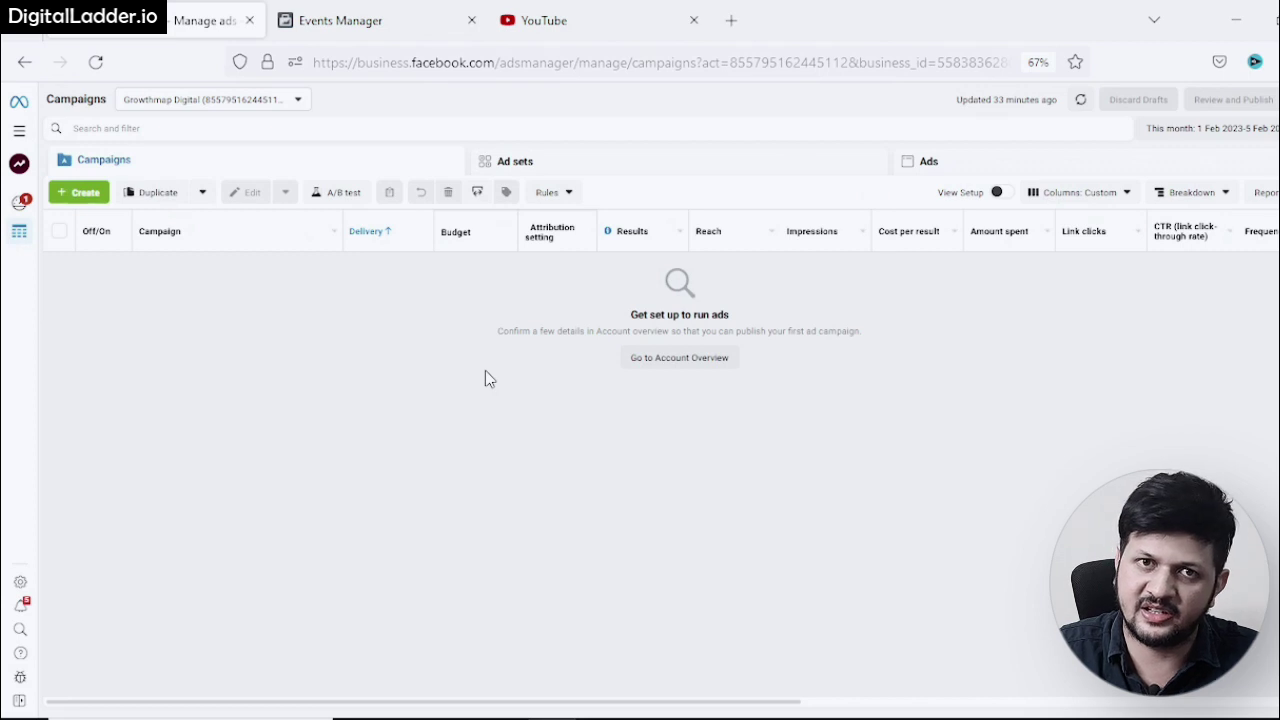
click(19, 133)
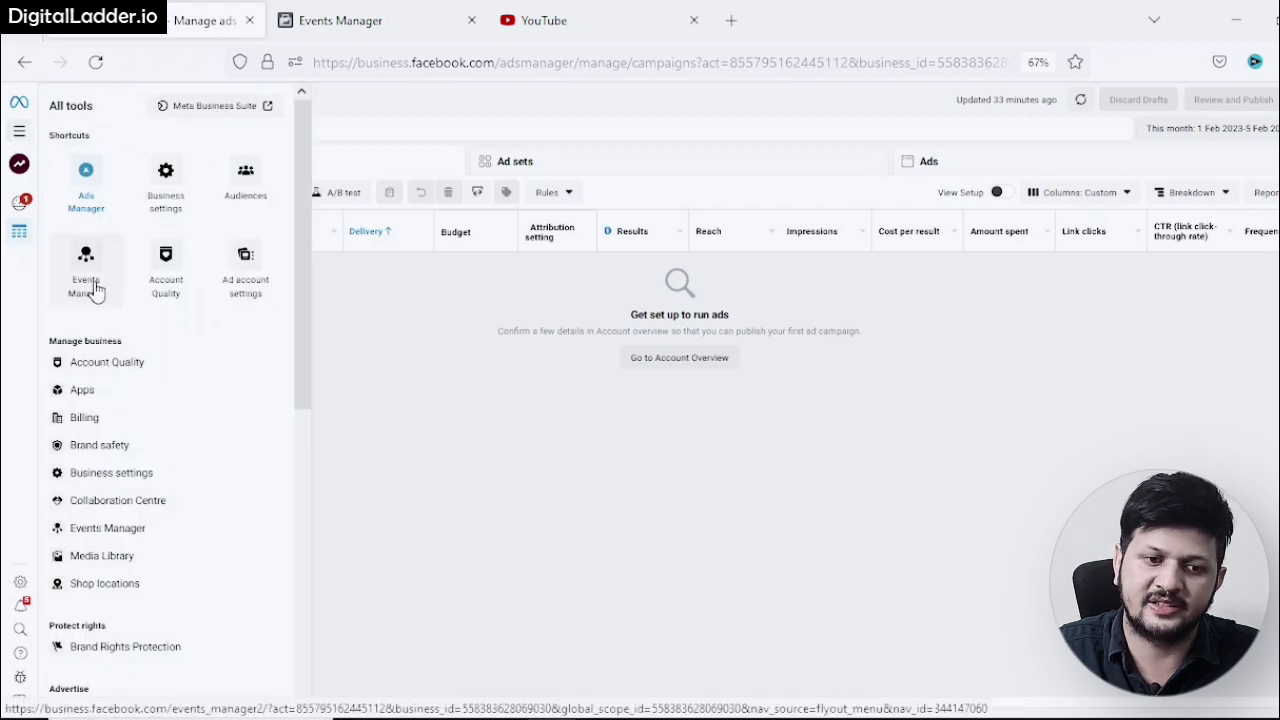
click(343, 18)
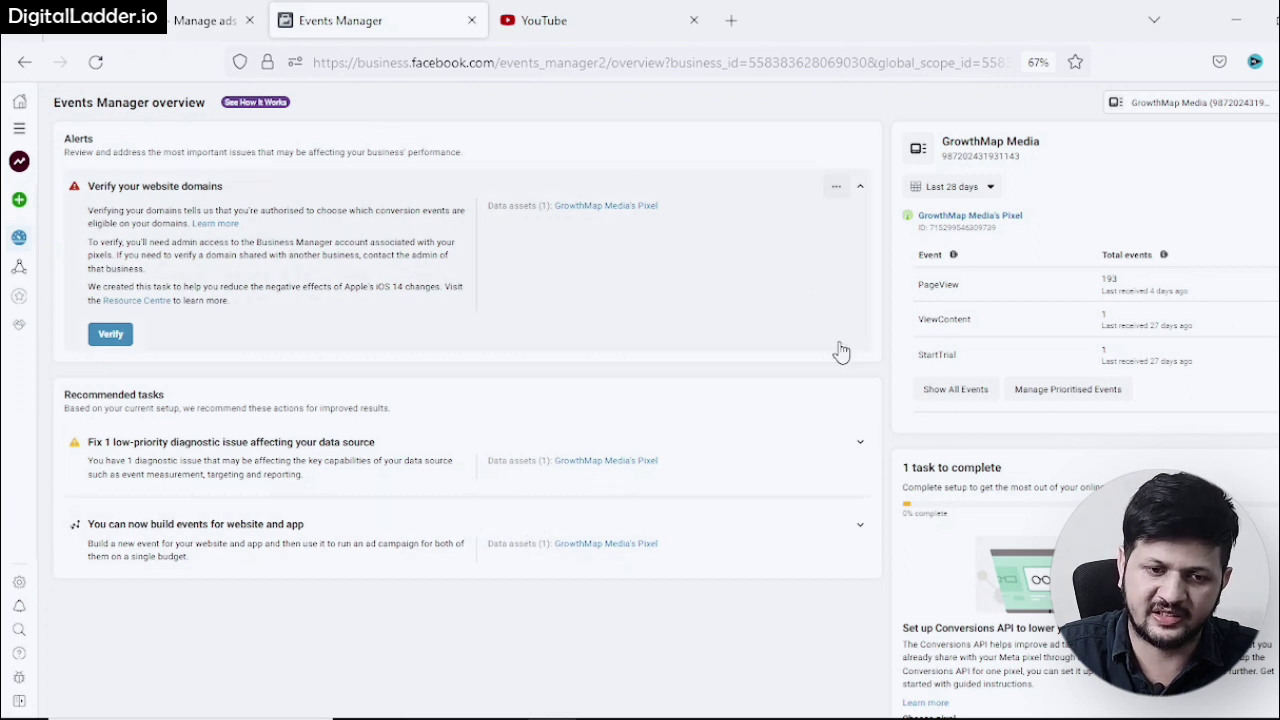
- Open GrowthMap Media's pixel, then go to the Custom conversions page
click(979, 226)
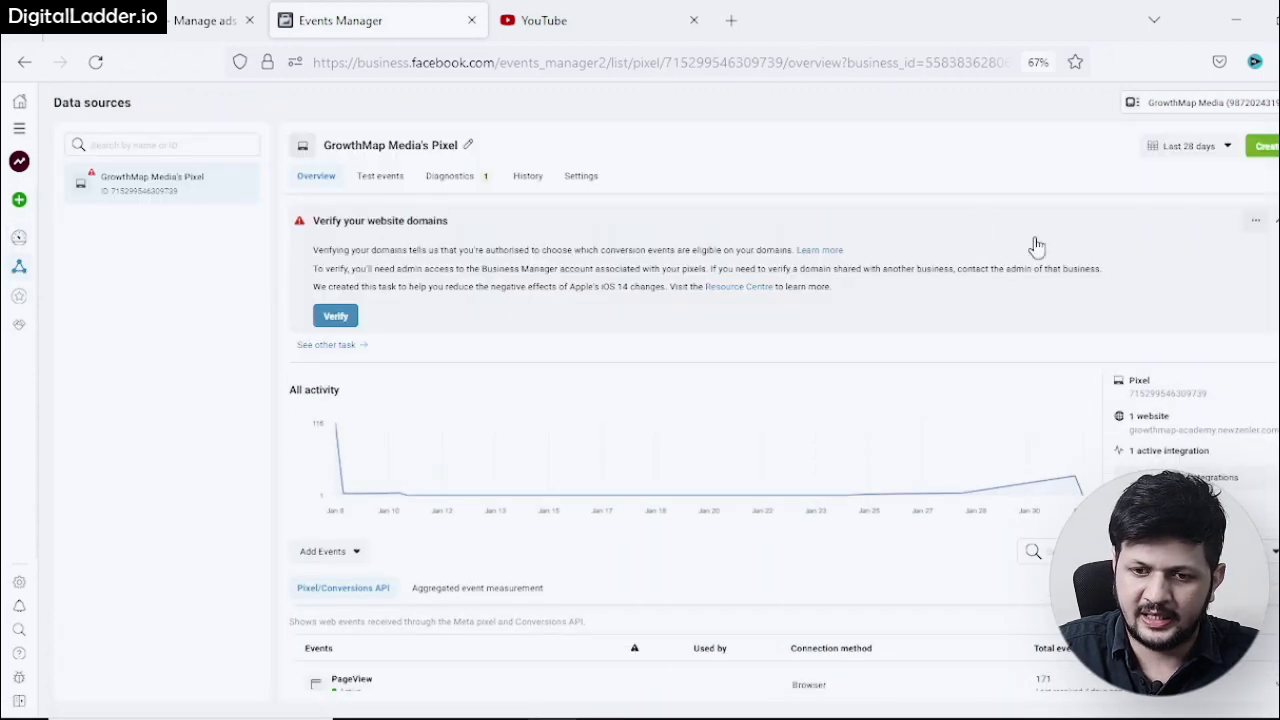
scroll(1040, 492, down, 2)
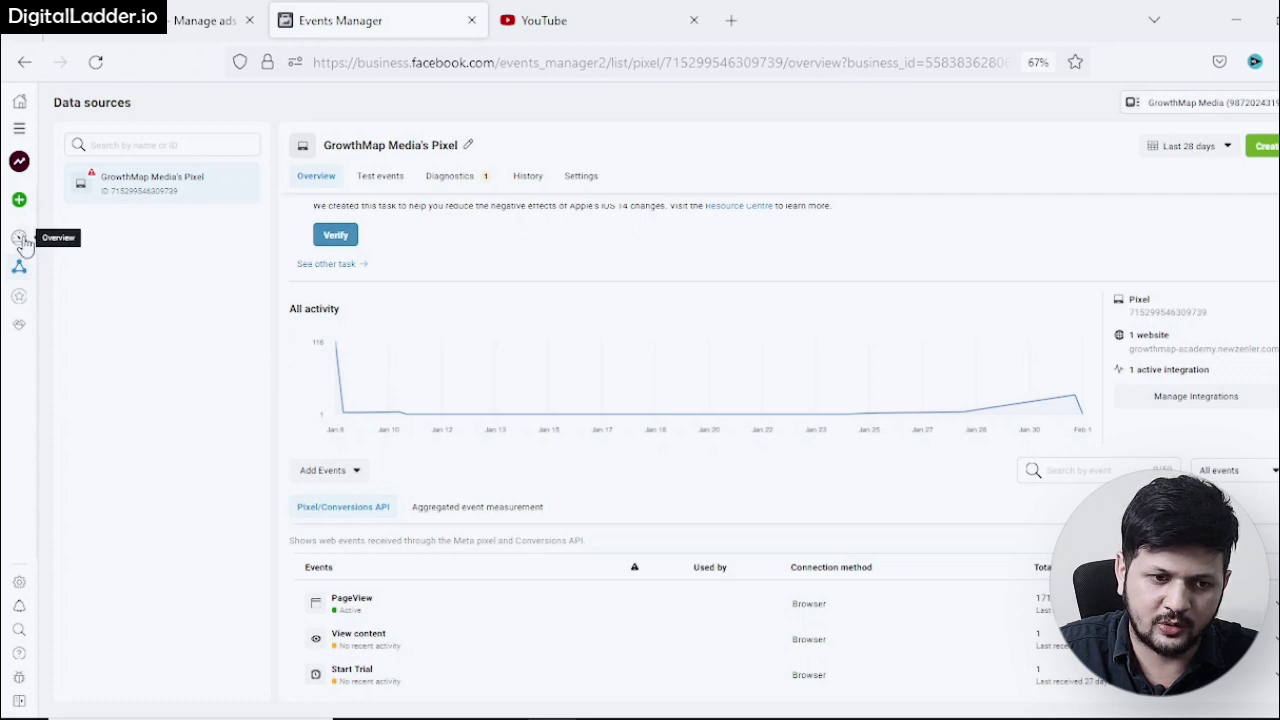
mouse_move(24, 243)
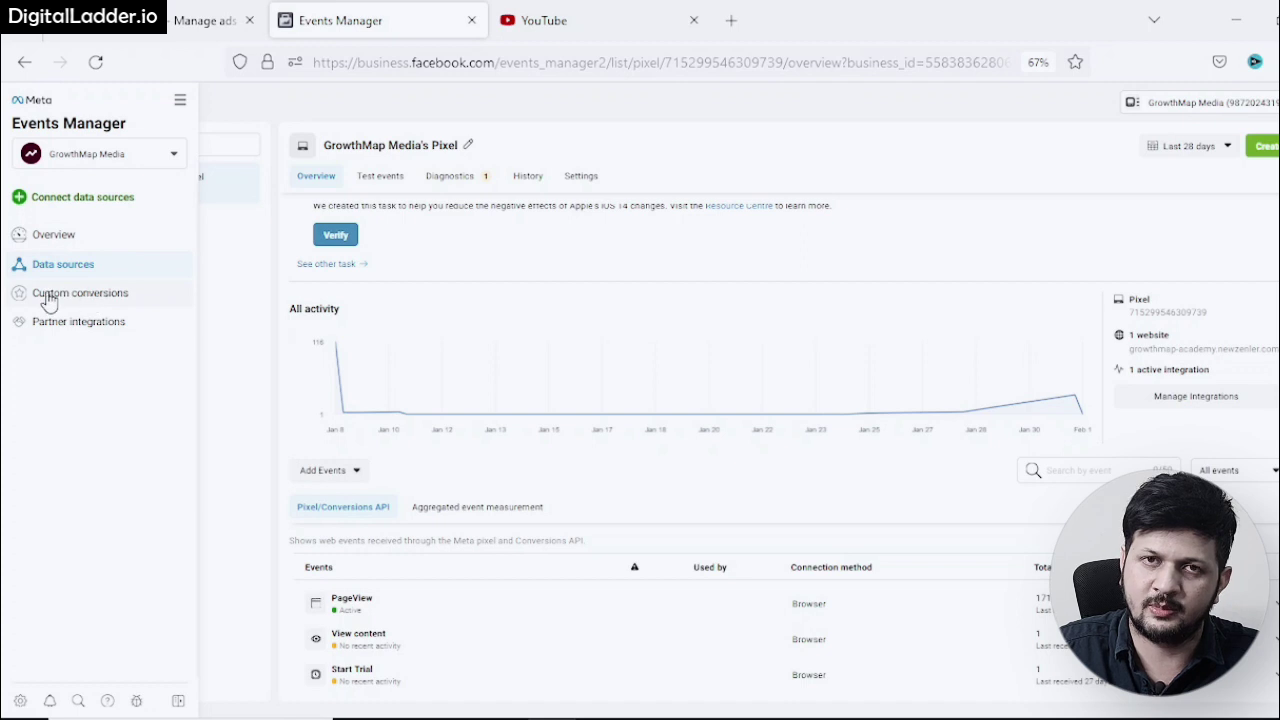
click(110, 293)
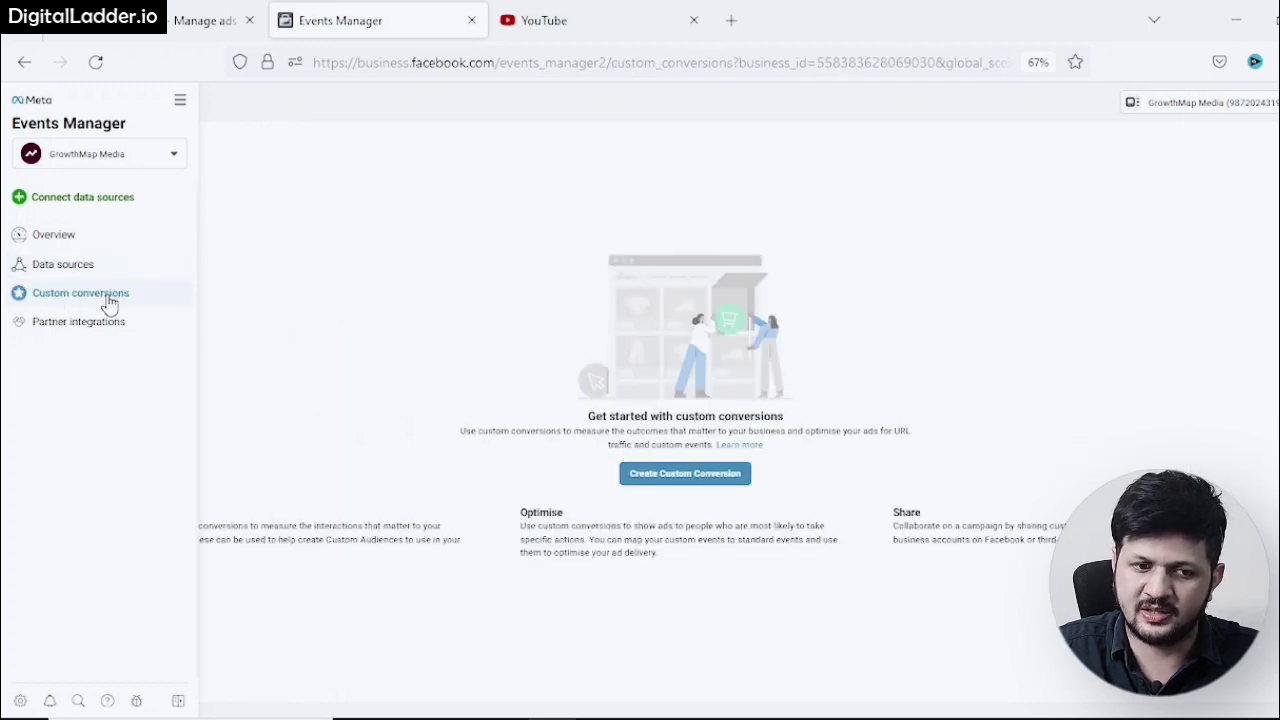
- Create a custom conversion and enter the name 'Registration Complete'
click(695, 481)
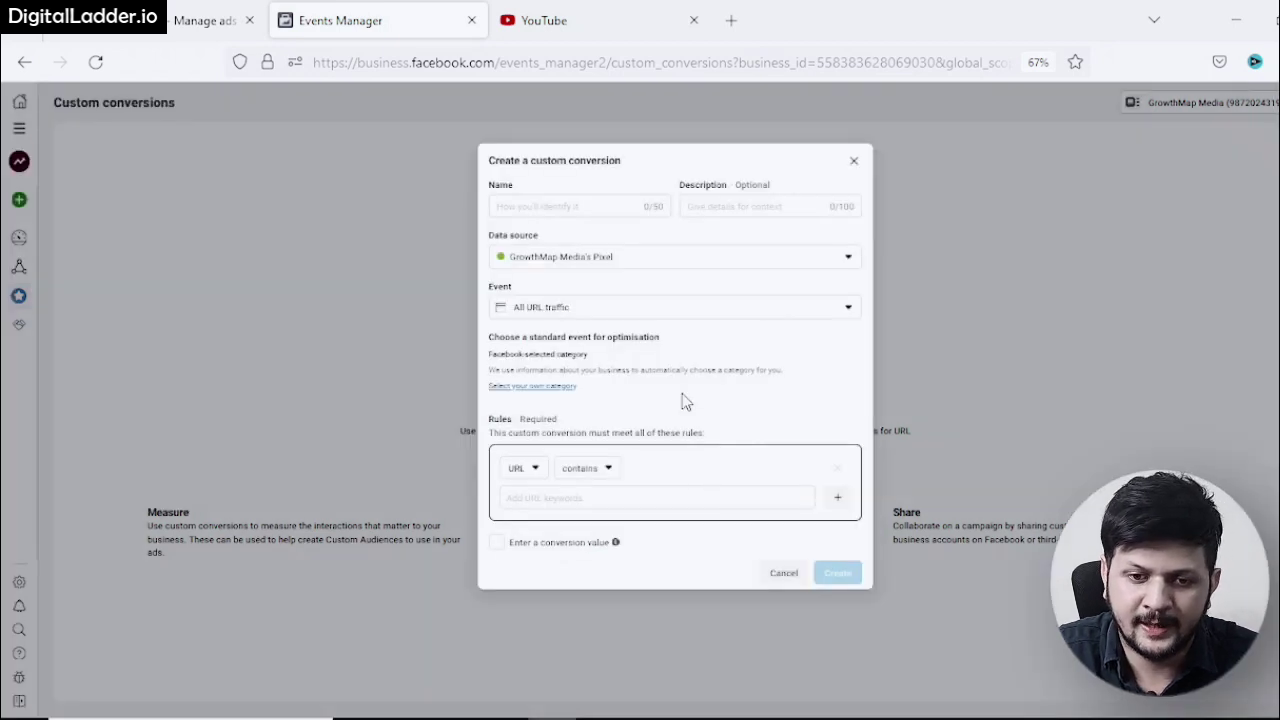
click(557, 203)
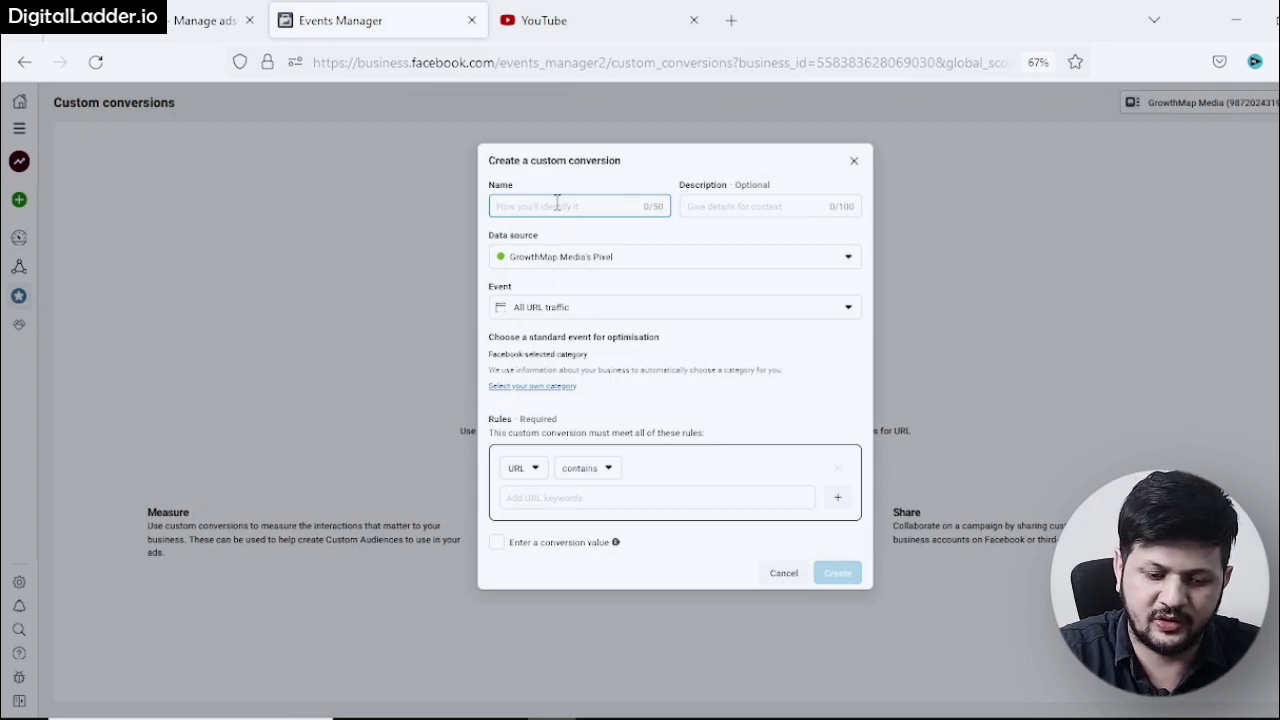
text(Re)
text(q)
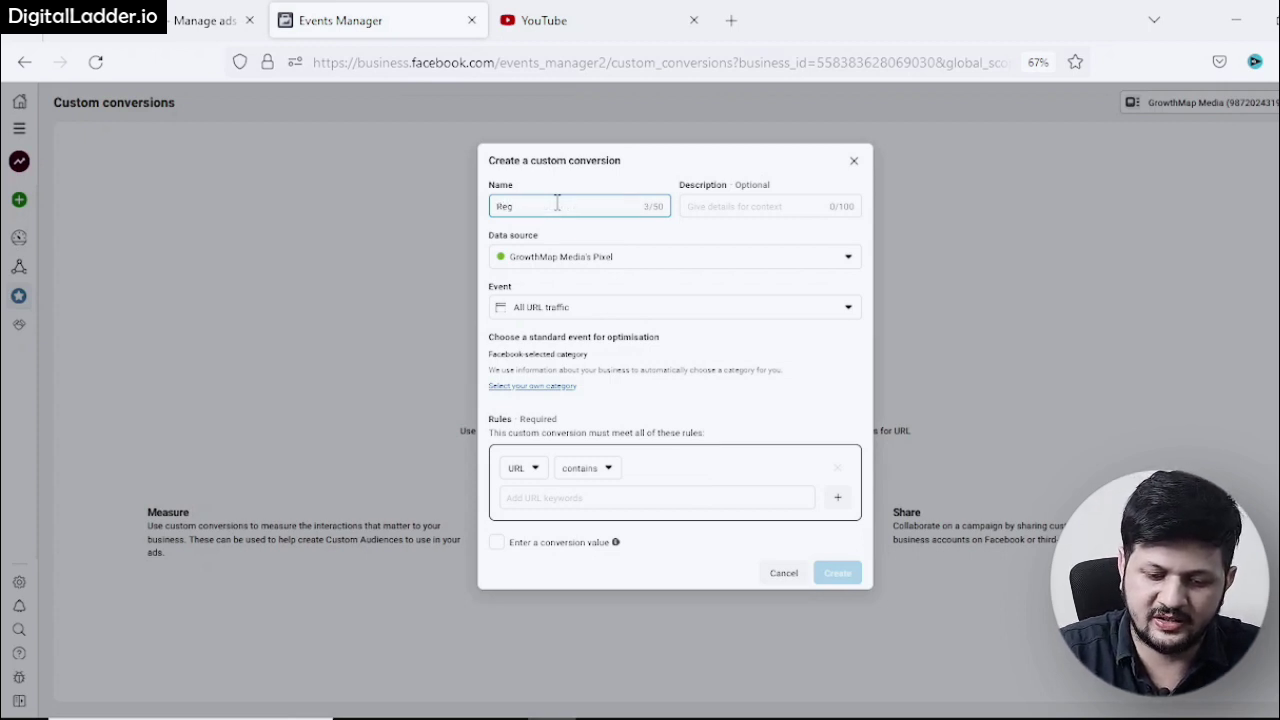
text(istration Complete)
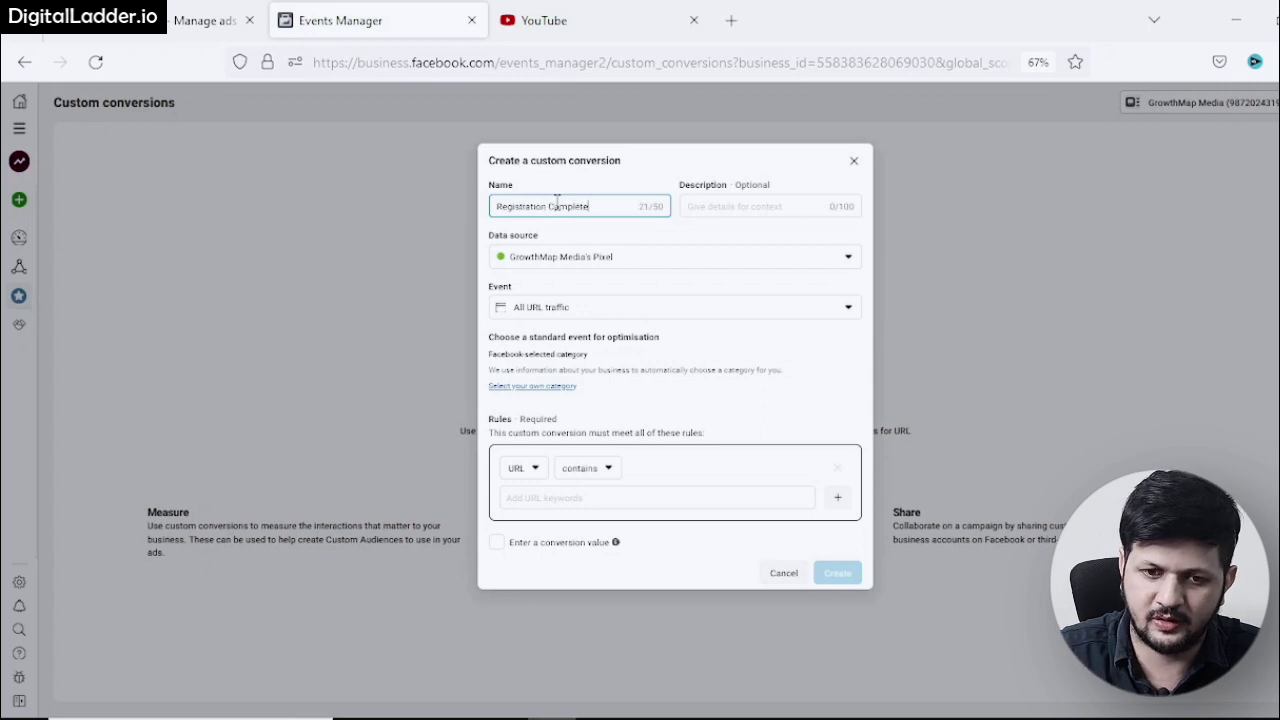
key(ctrl+a)
click(649, 170)
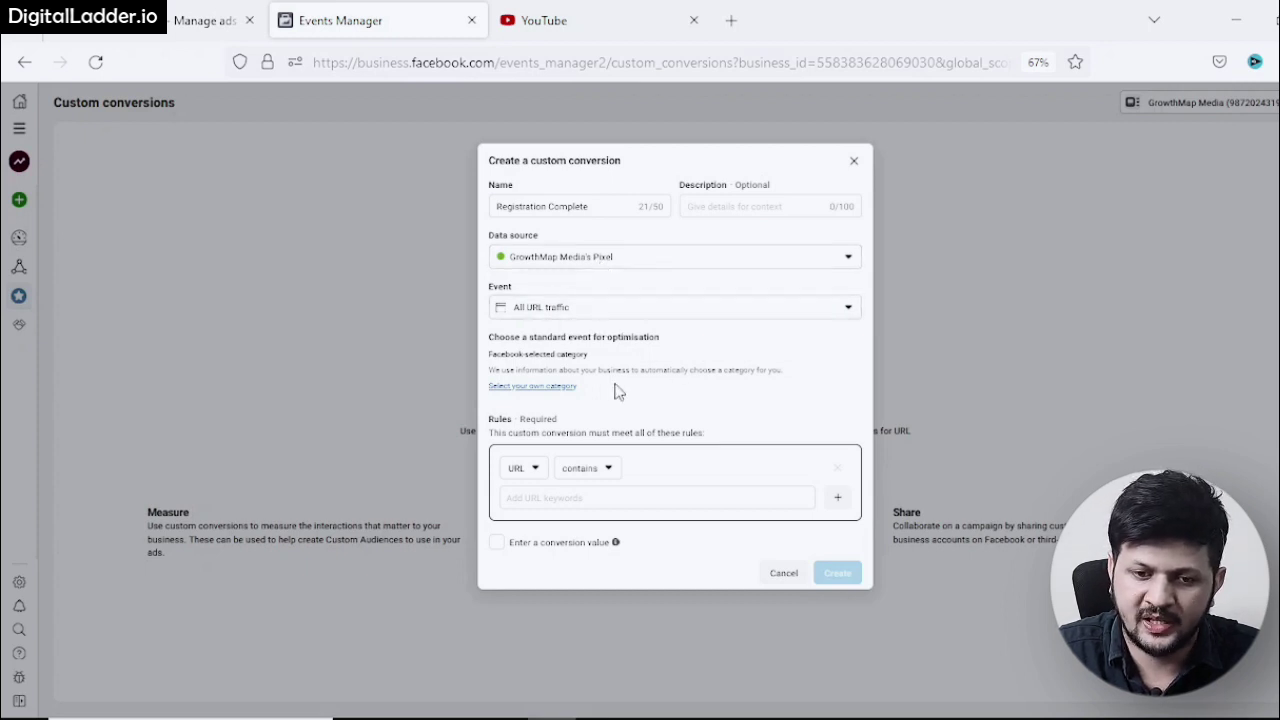
- Choose your own category and set the standard event to Complete registration
click(543, 388)
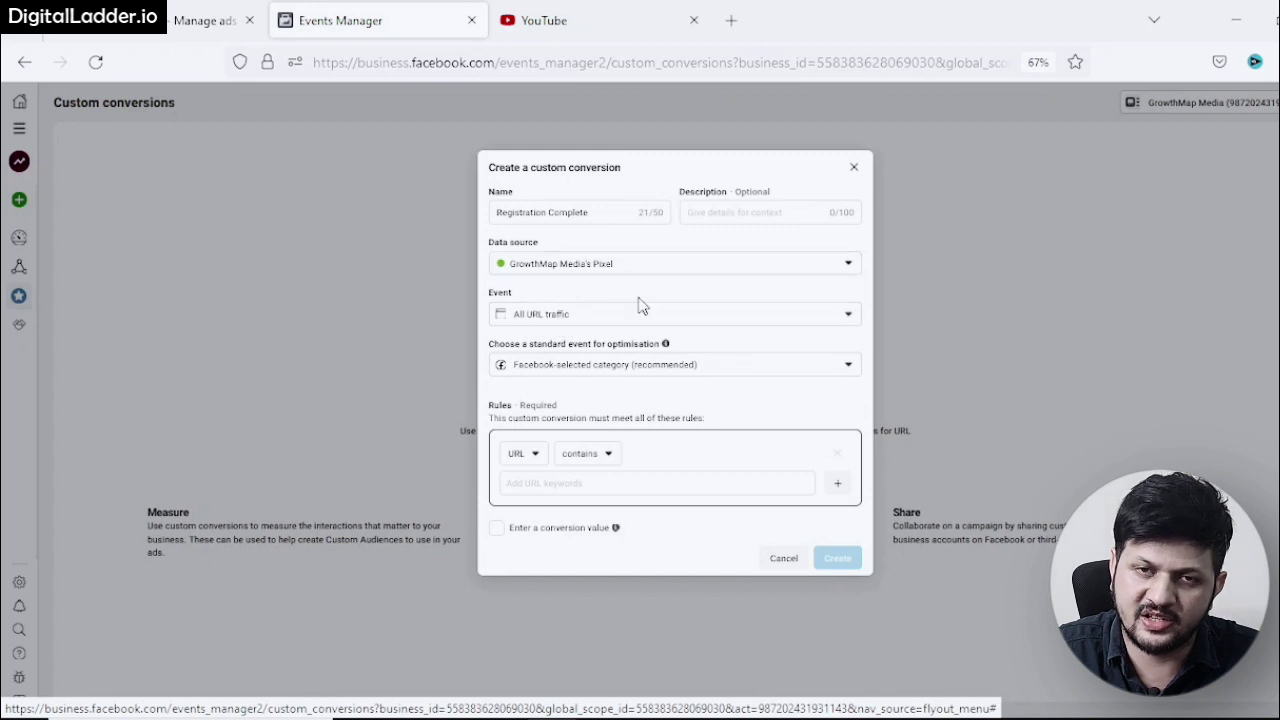
click(653, 368)
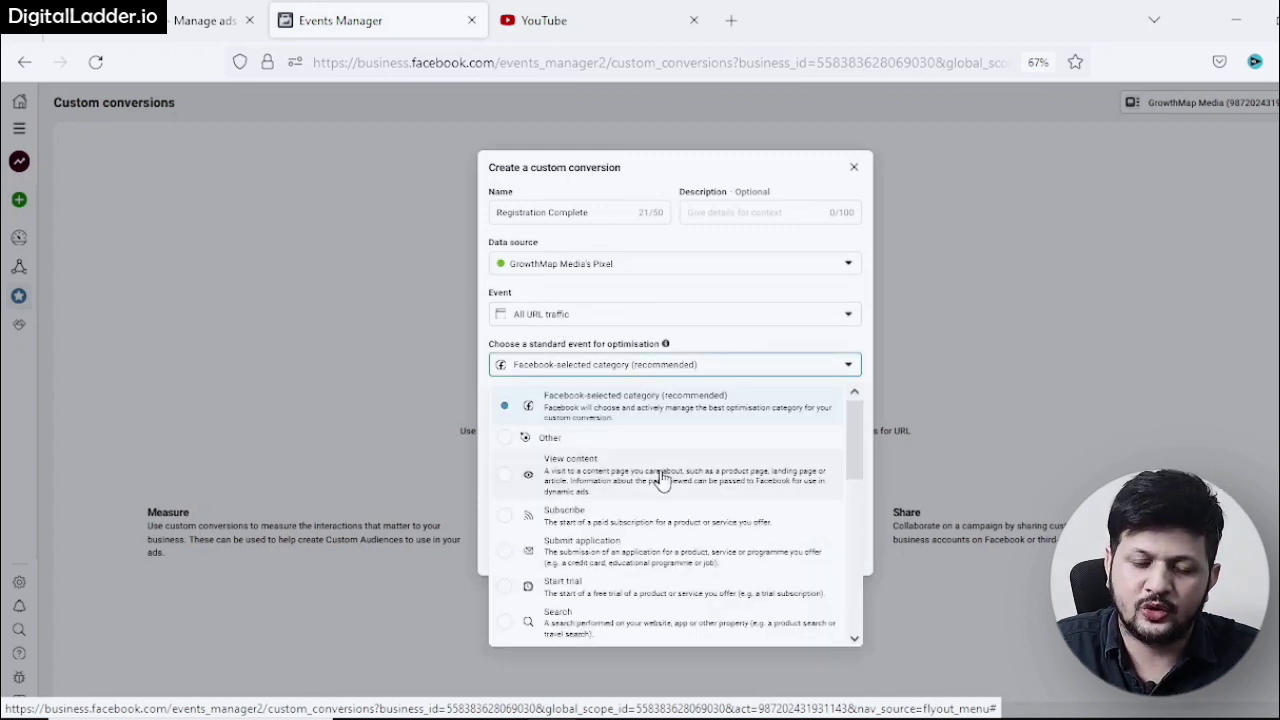
scroll(674, 530, down, 1)
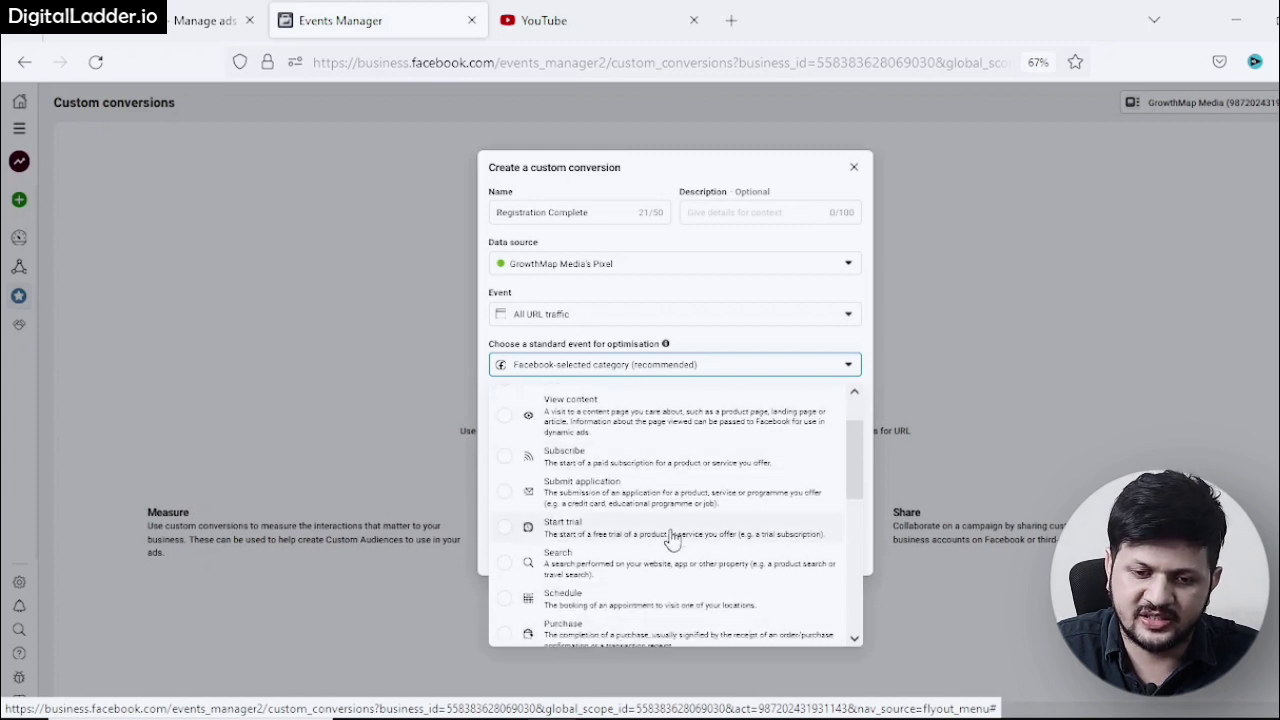
scroll(610, 595, down, 3)
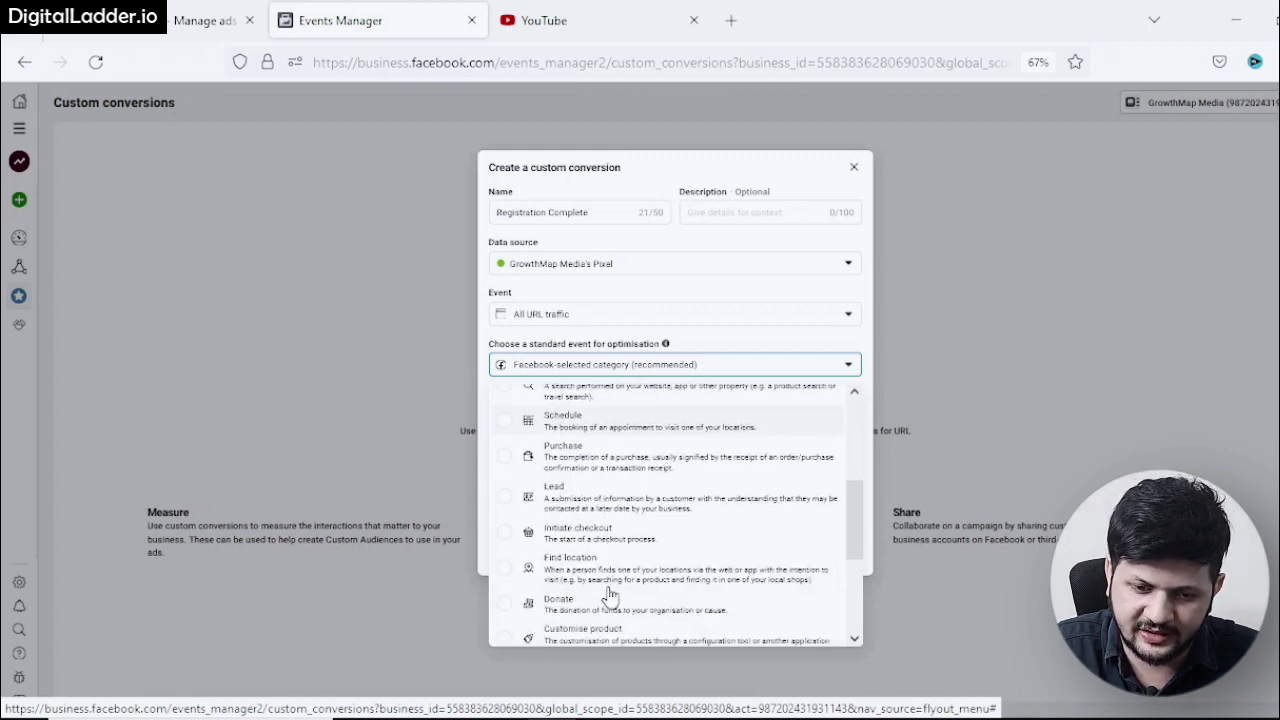
scroll(678, 600, down, 4)
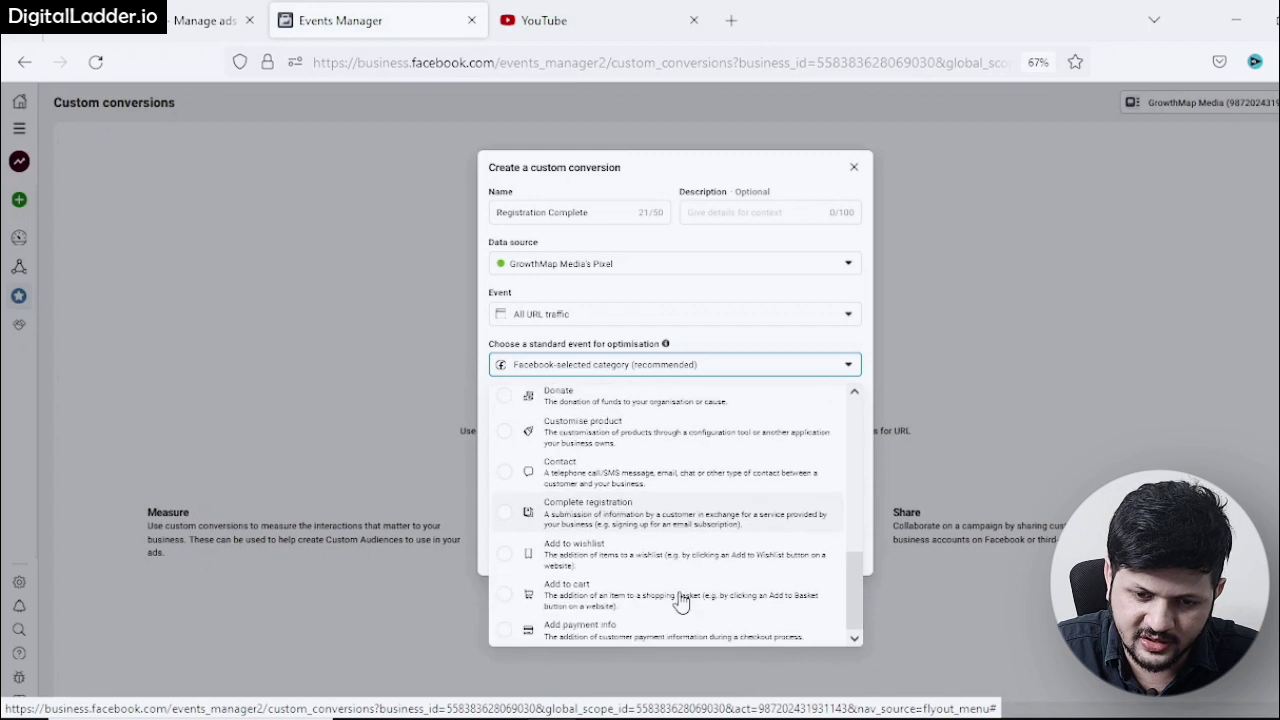
click(619, 510)
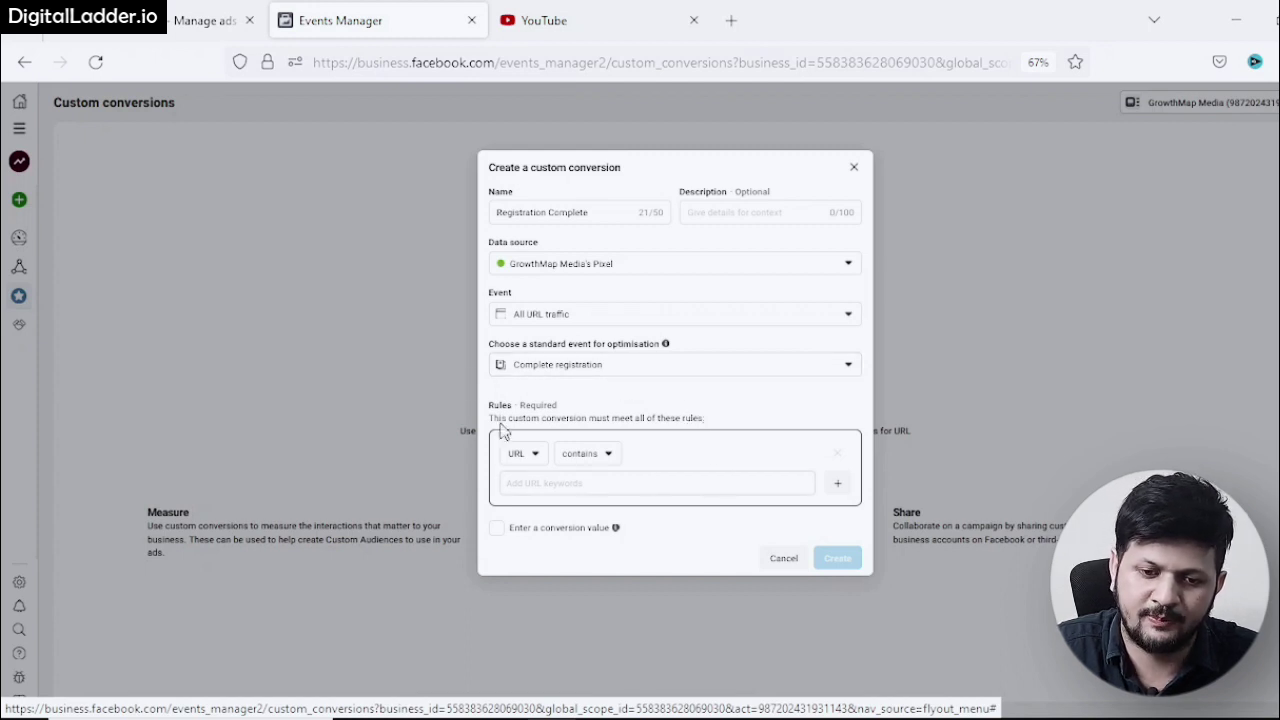
- Add a URL keyword rule, then copy 'contact' from the website's Contact page address
click(583, 482)
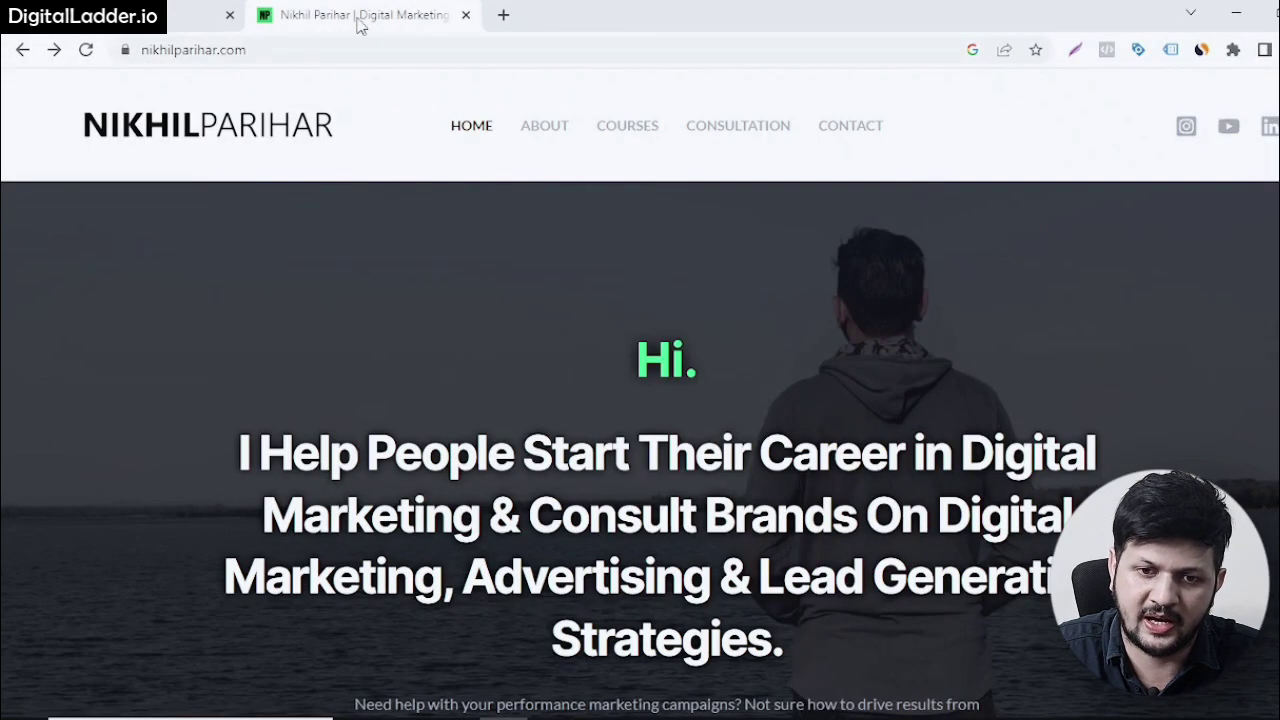
click(857, 139)
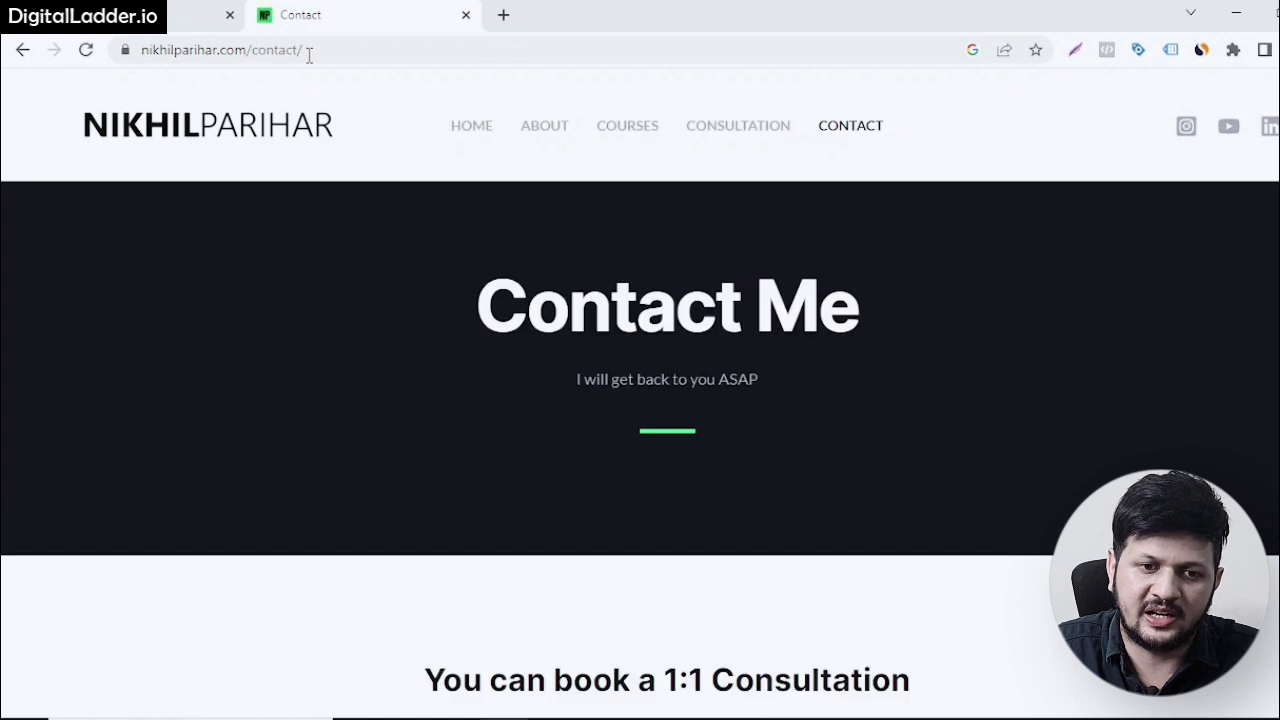
drag(308, 53, 254, 57)
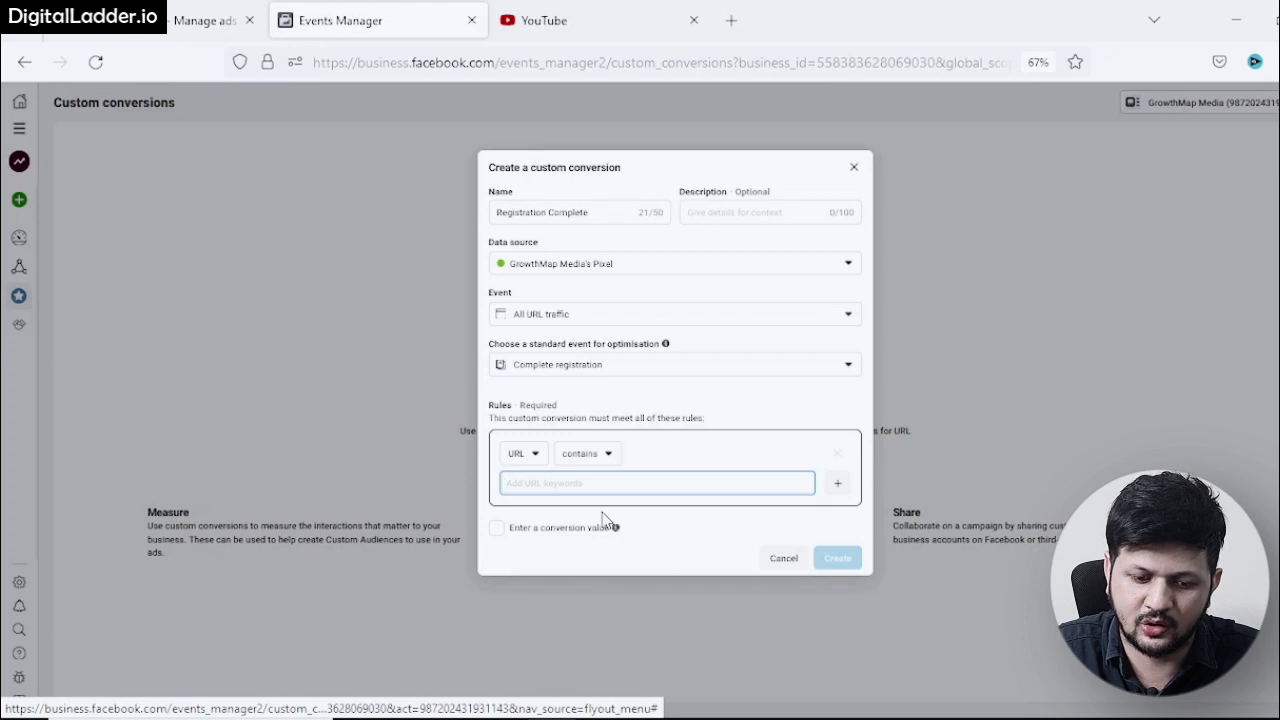
- Paste 'contact' as the URL contains keyword
text(contact)
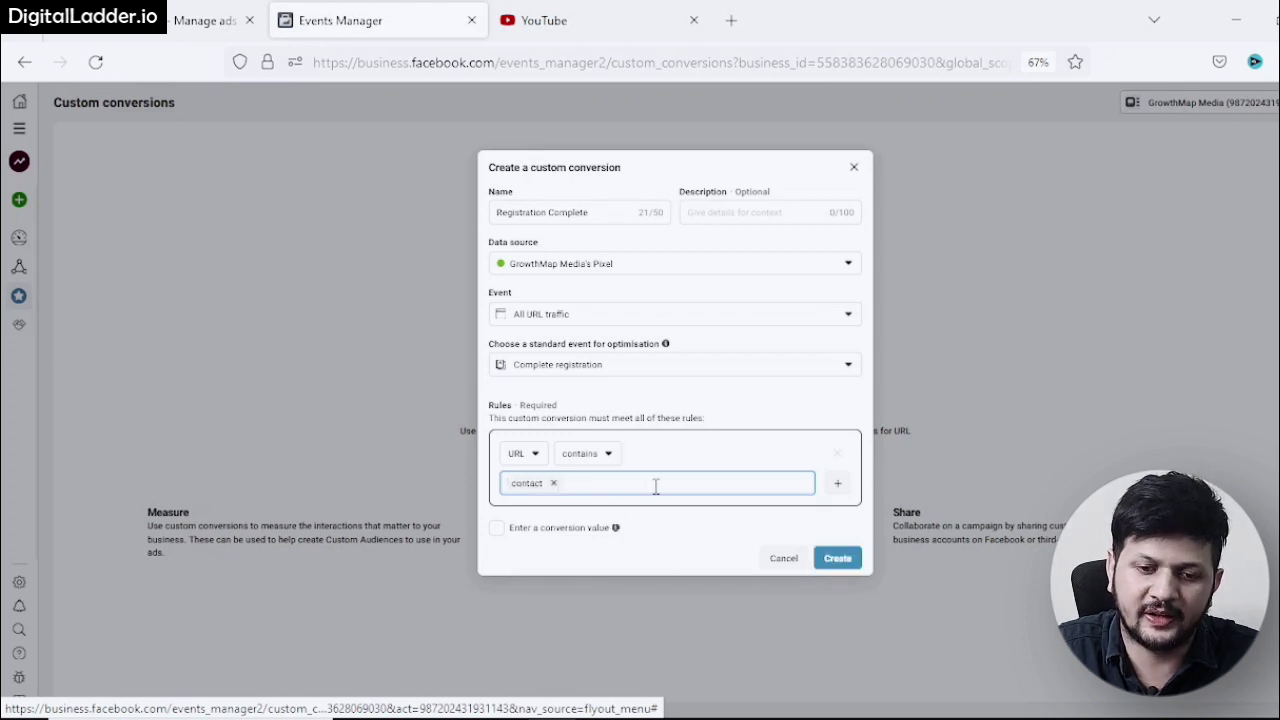